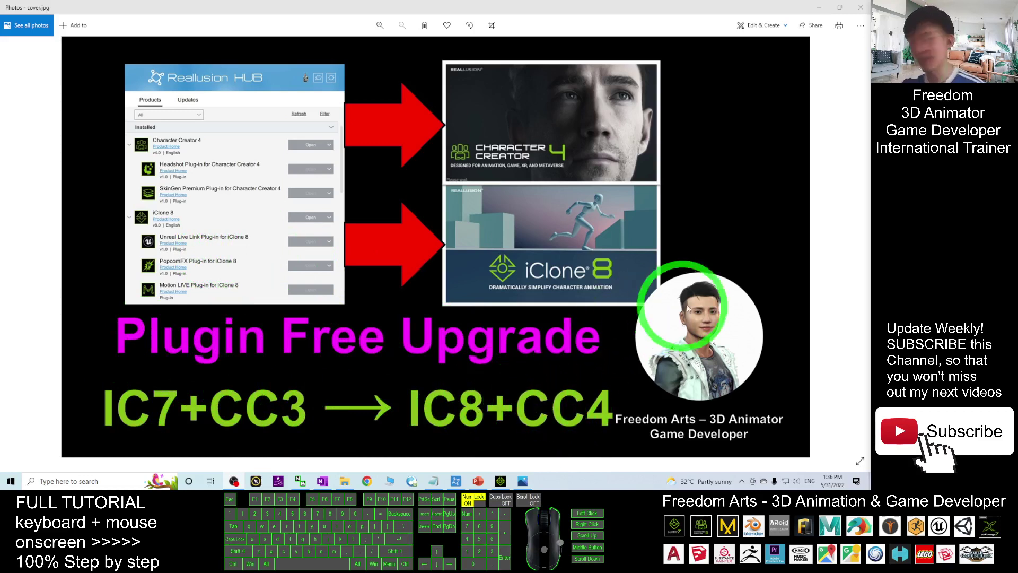
click(819, 9)
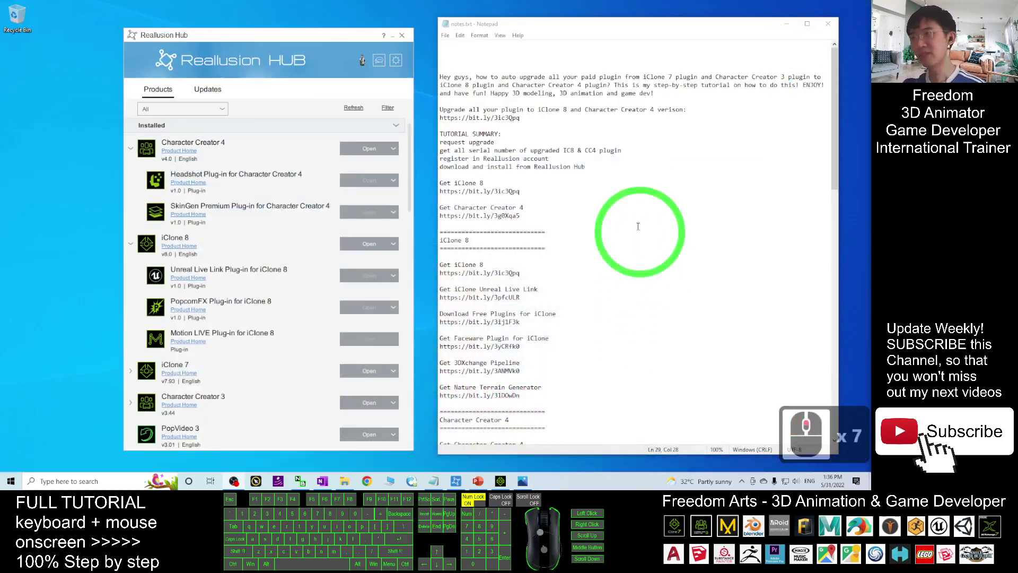
click(669, 144)
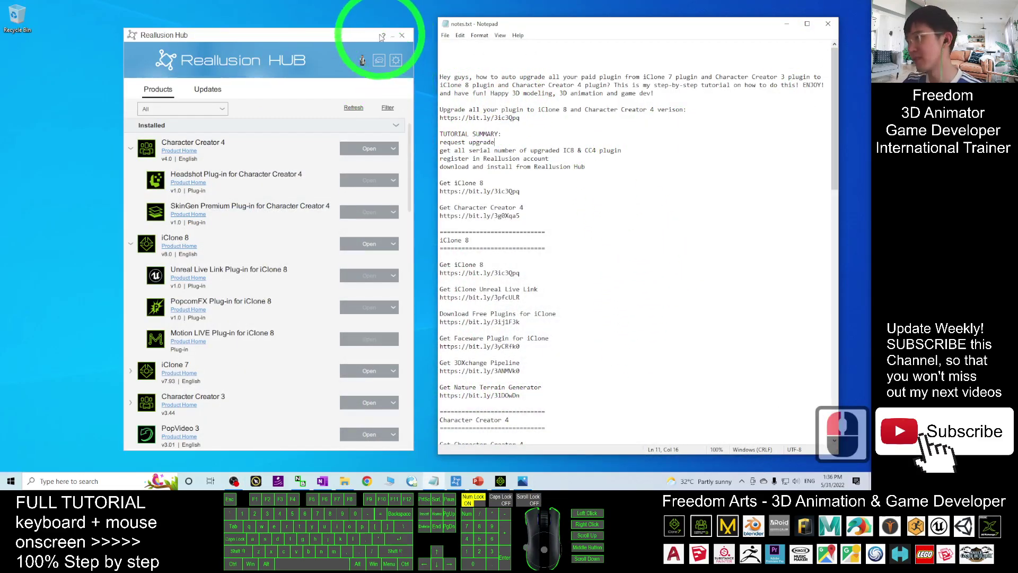
click(401, 36)
click(525, 117)
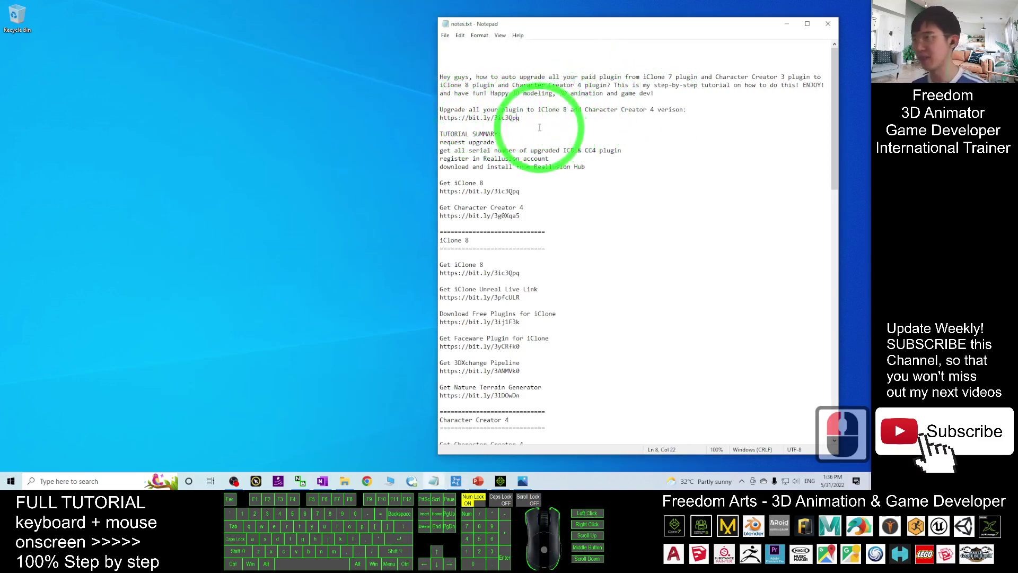
drag(517, 118, 448, 123)
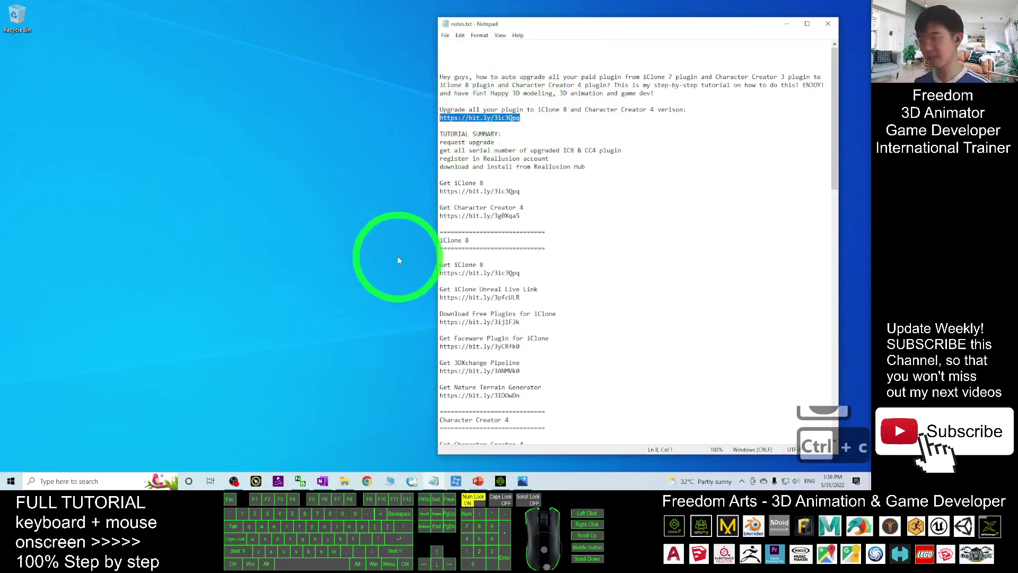
- Launch Google Chrome with the chosen browsing profile
click(391, 481)
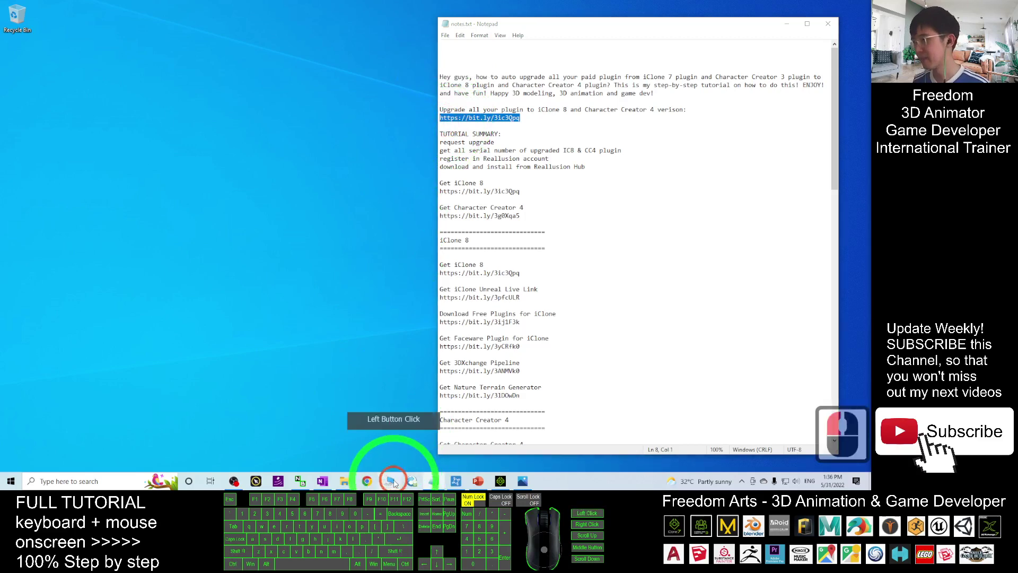
click(859, 5)
click(368, 481)
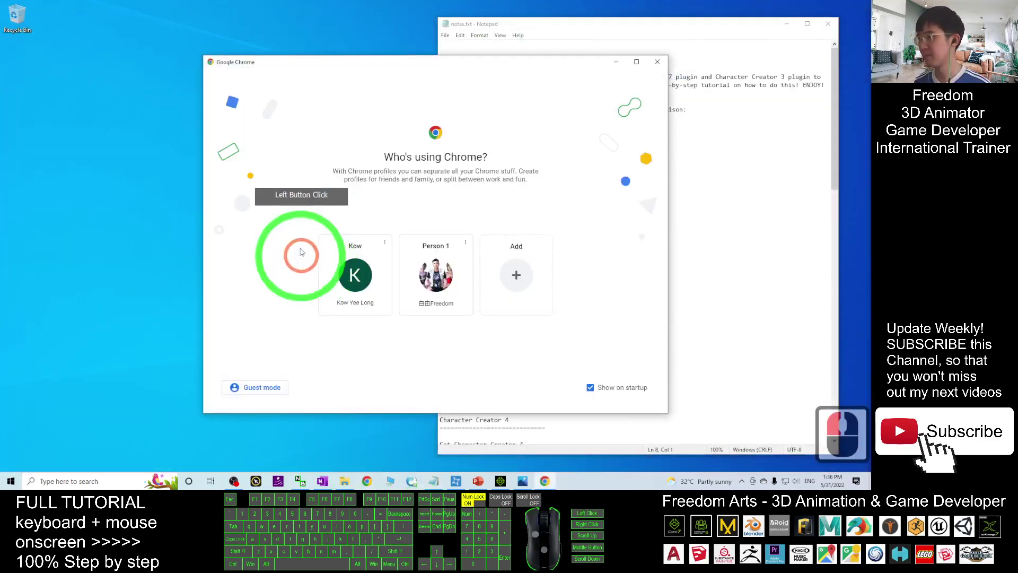
click(417, 274)
- Paste the bit.ly upgrade link to load the iClone 8 product page, then exit full screen
text(bit.ly/3ic3Qpq)
key(Return)
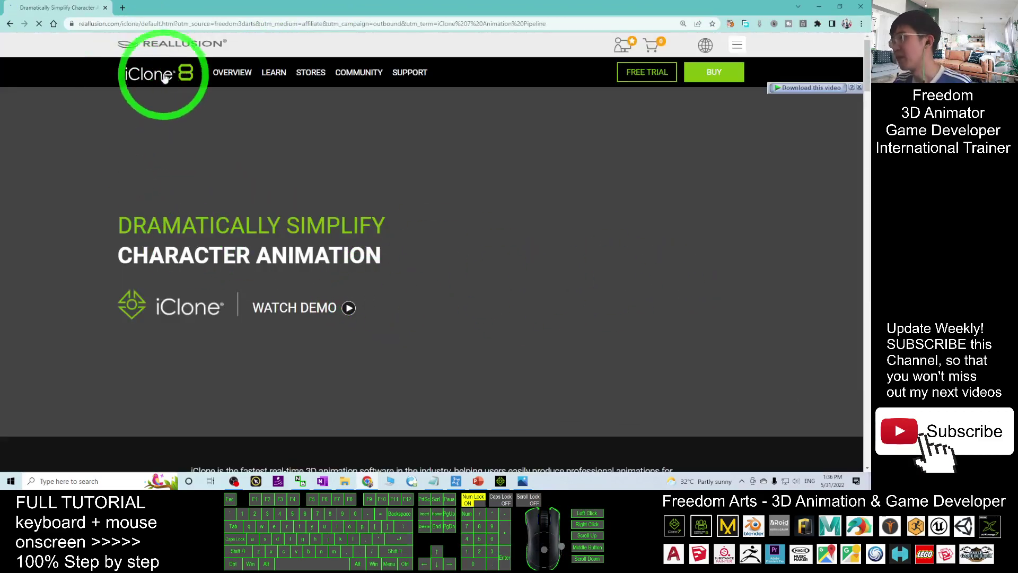
mouse_move(622, 45)
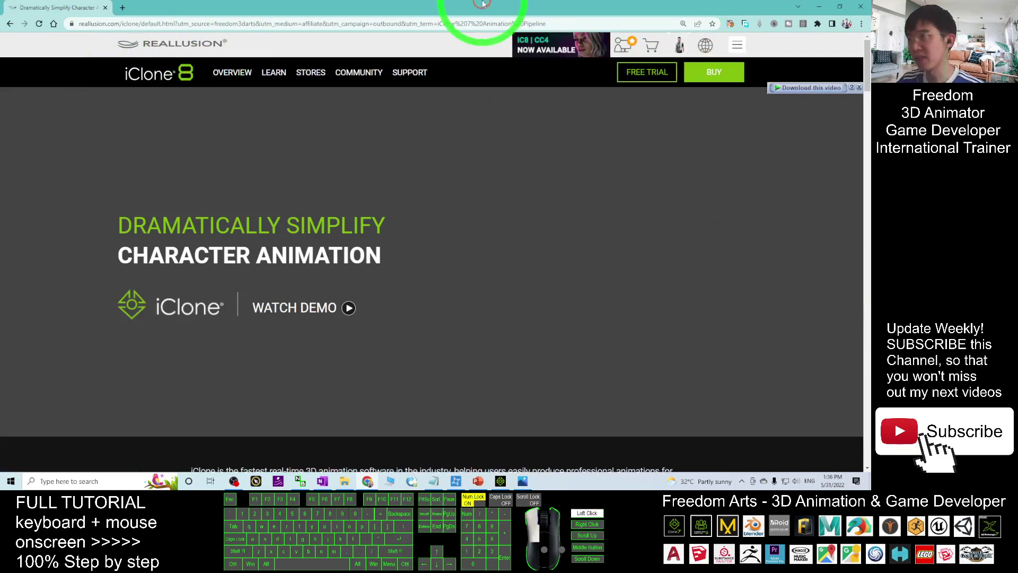
mouse_move(477, 7)
mouse_down()
mouse_move(527, 91)
mouse_move(544, 9)
mouse_move(488, 4)
mouse_up()
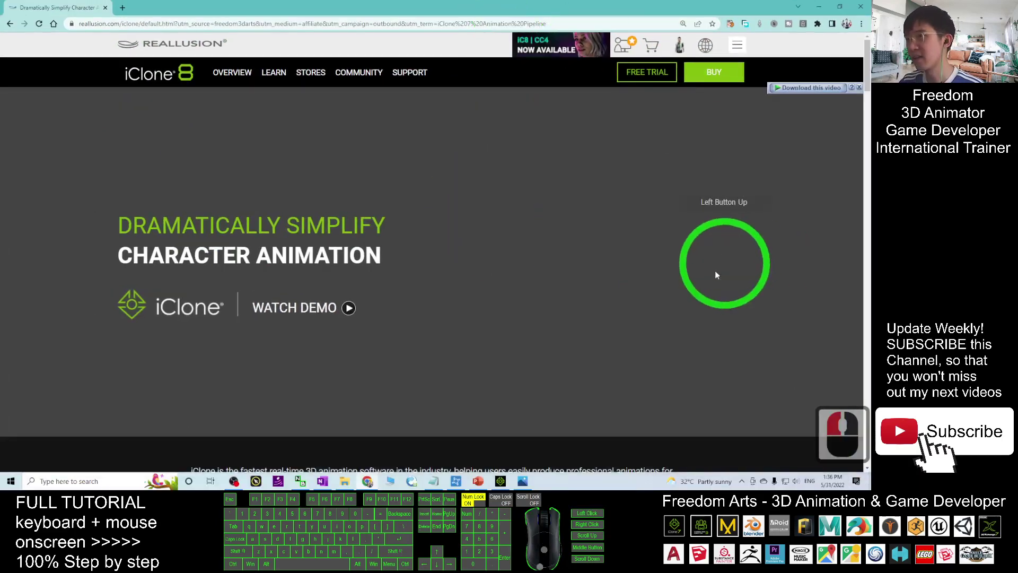
- Open the BUY store page, pause the iClone 8 demo video, and scroll to the Store FAQs heading
click(716, 71)
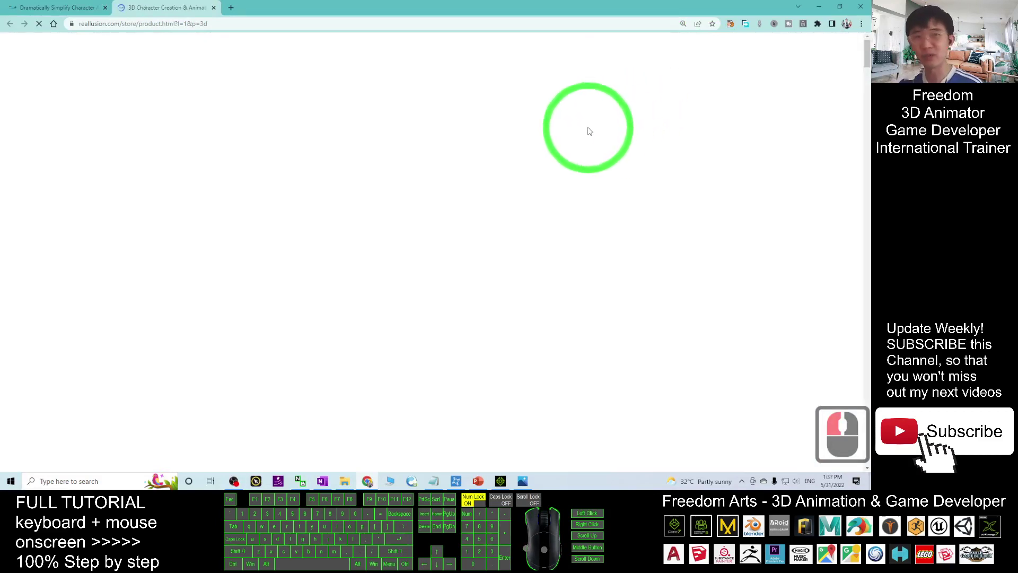
scroll(556, 216, down, 5)
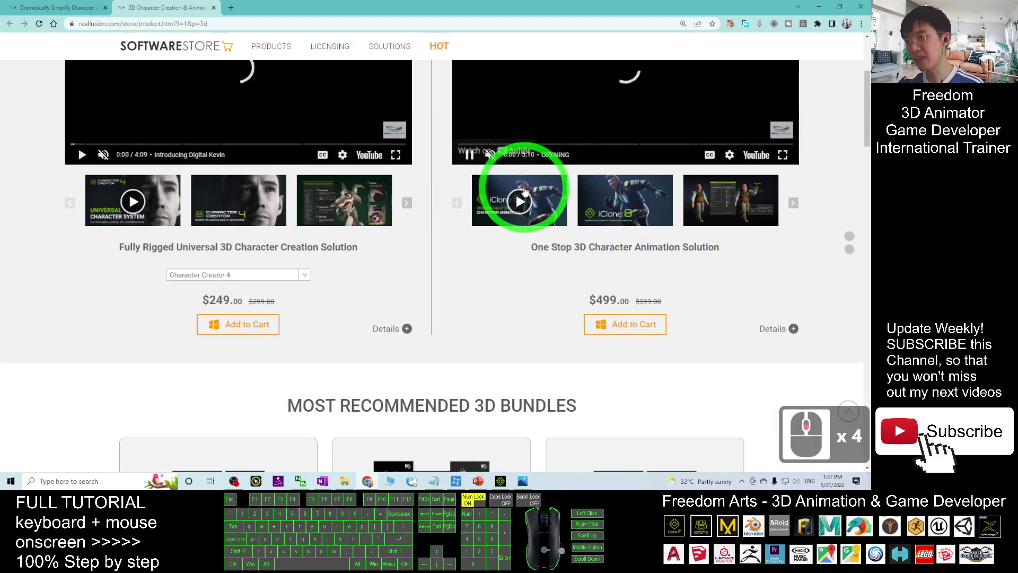
scroll(512, 196, up, 5)
click(388, 227)
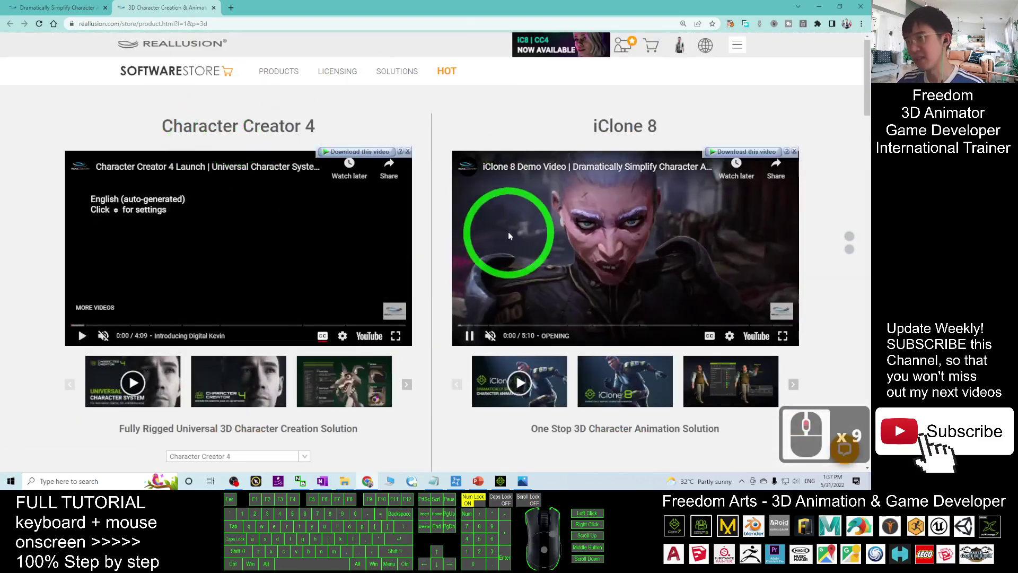
scroll(508, 231, down, 20)
scroll(513, 223, down, 13)
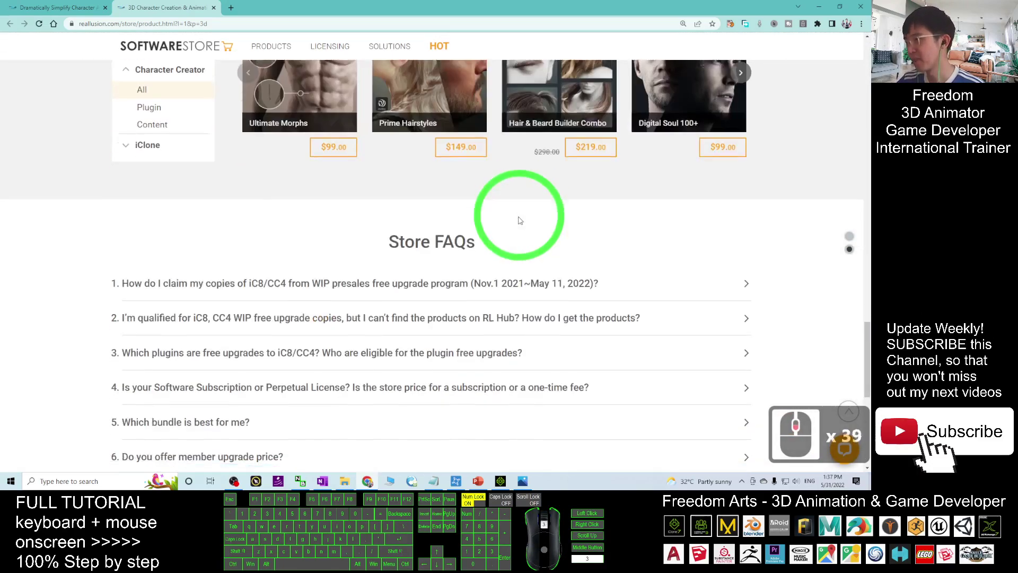
scroll(166, 214, up, 5)
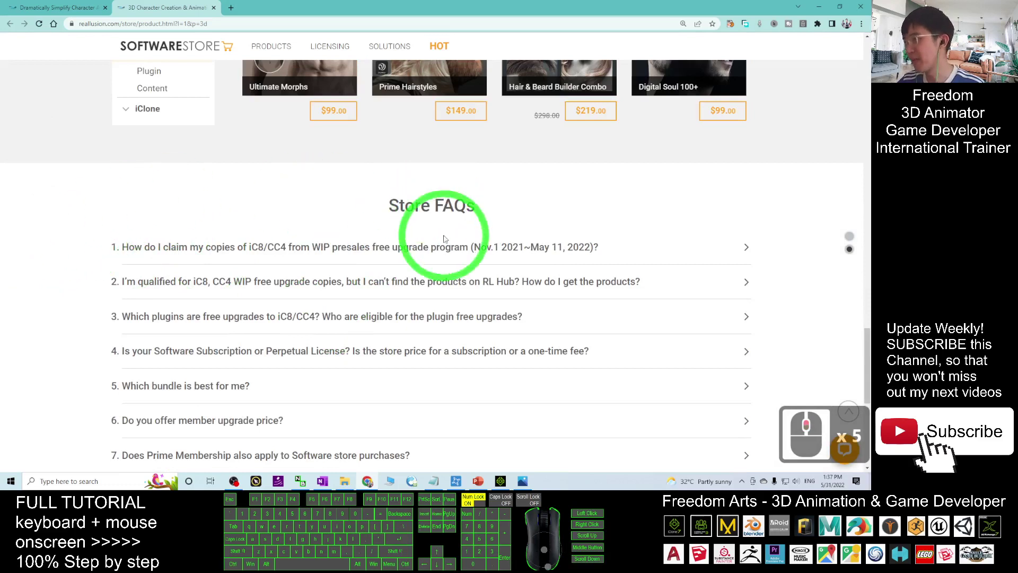
drag(393, 204, 417, 205)
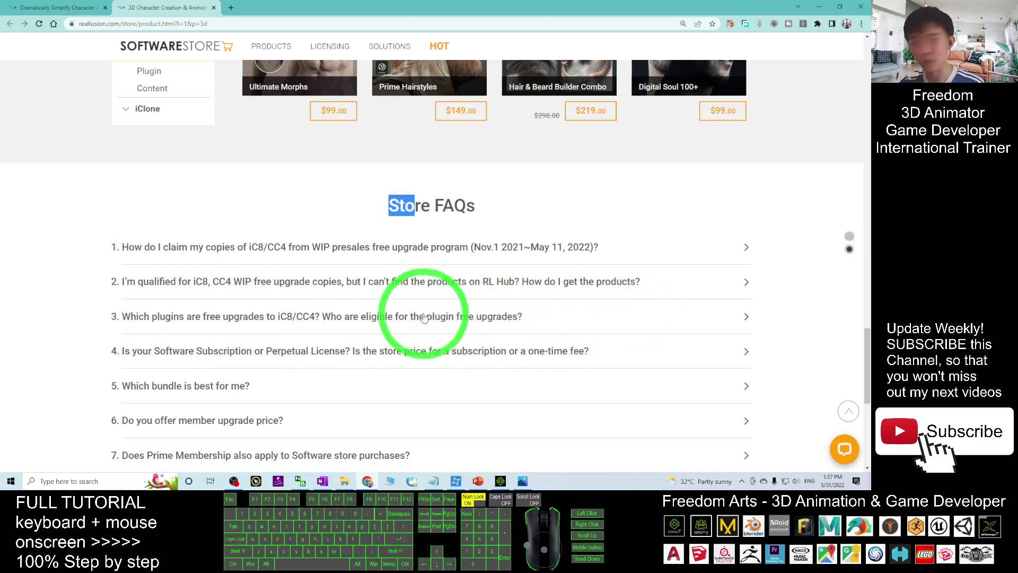
- Expand 'Which plugins are free upgrades to iC8/CC4?' and scroll through its CC3 and iClone 7 plugin lists
click(344, 322)
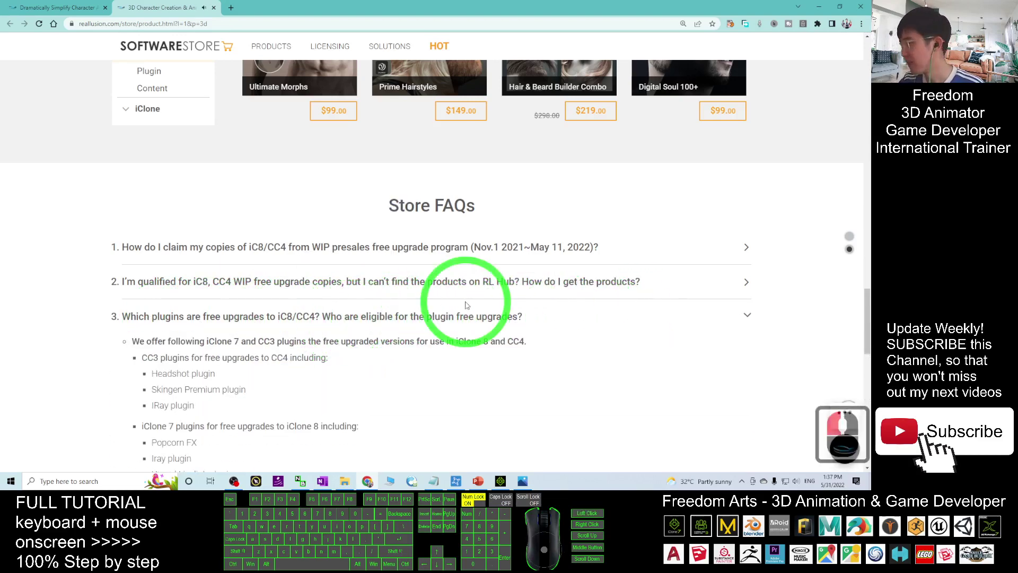
scroll(463, 302, down, 5)
scroll(296, 140, down, 1)
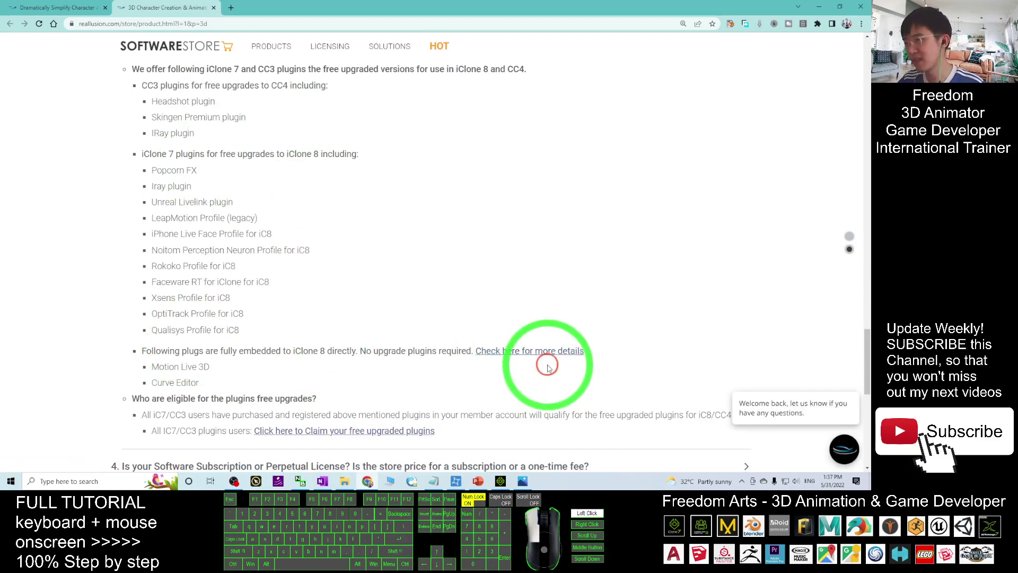
click(525, 363)
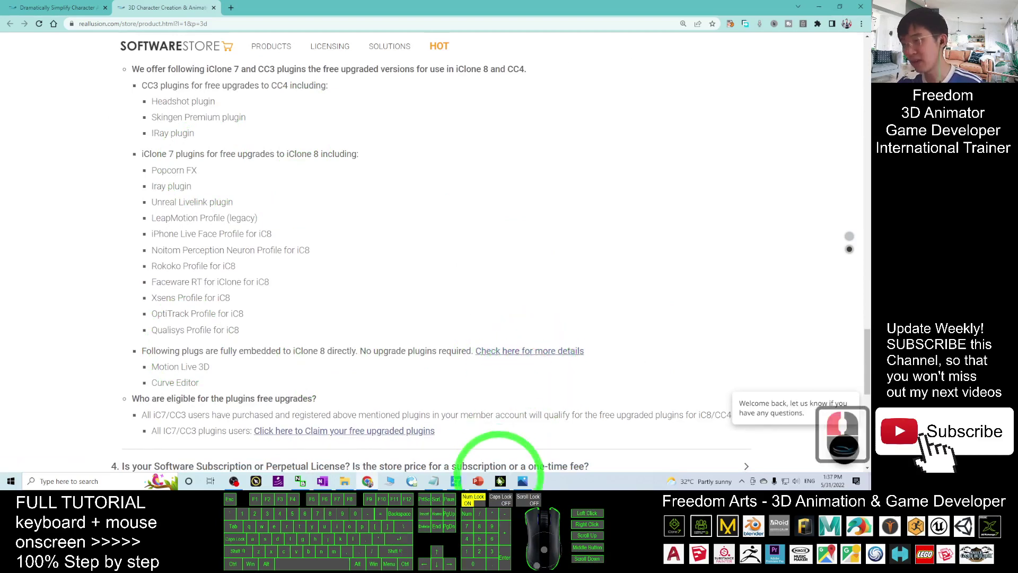
- Step through the claim-page slides to the license-key table, then minimize PowerPoint back to the store page
click(478, 481)
scroll(273, 220, up, 20)
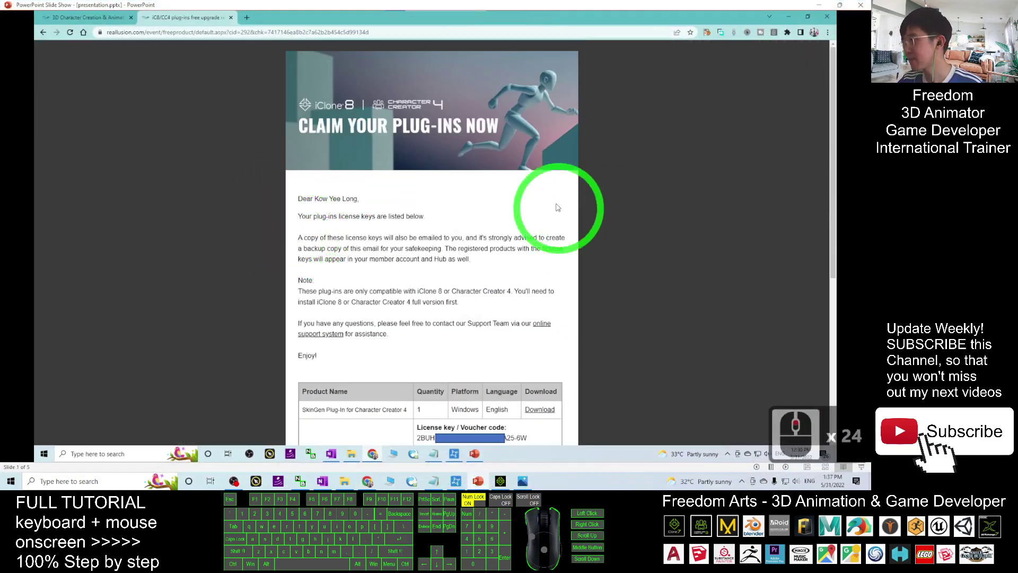
click(818, 5)
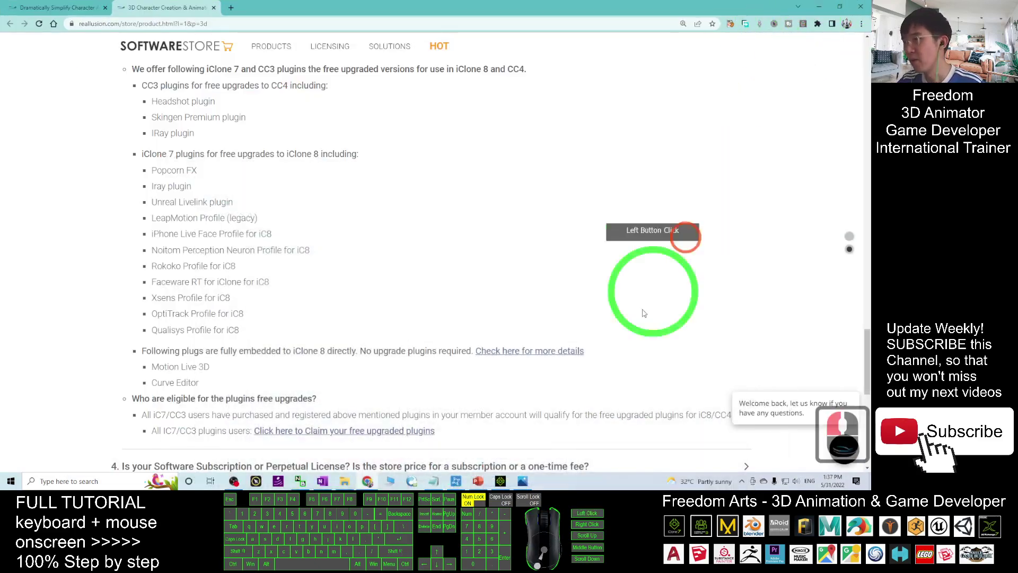
click(479, 481)
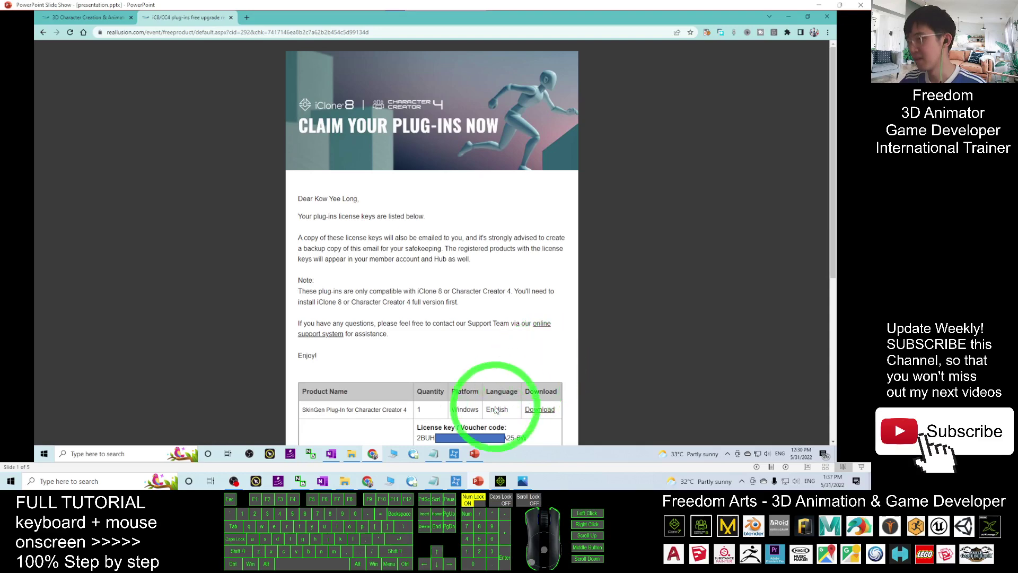
scroll(616, 294, down, 1)
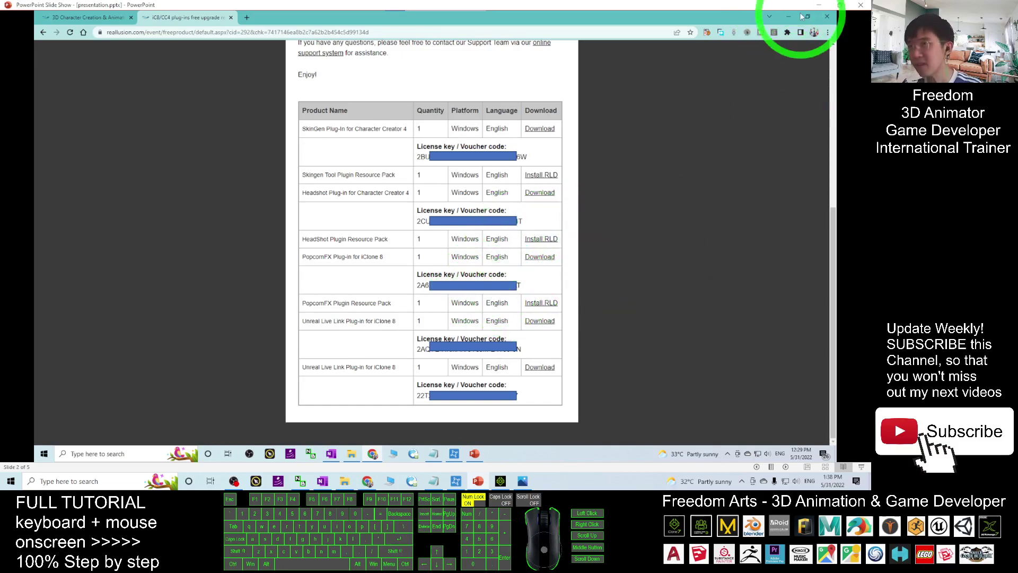
click(819, 6)
- Go to Registration from the account menu and click the serial number field
scroll(461, 180, up, 20)
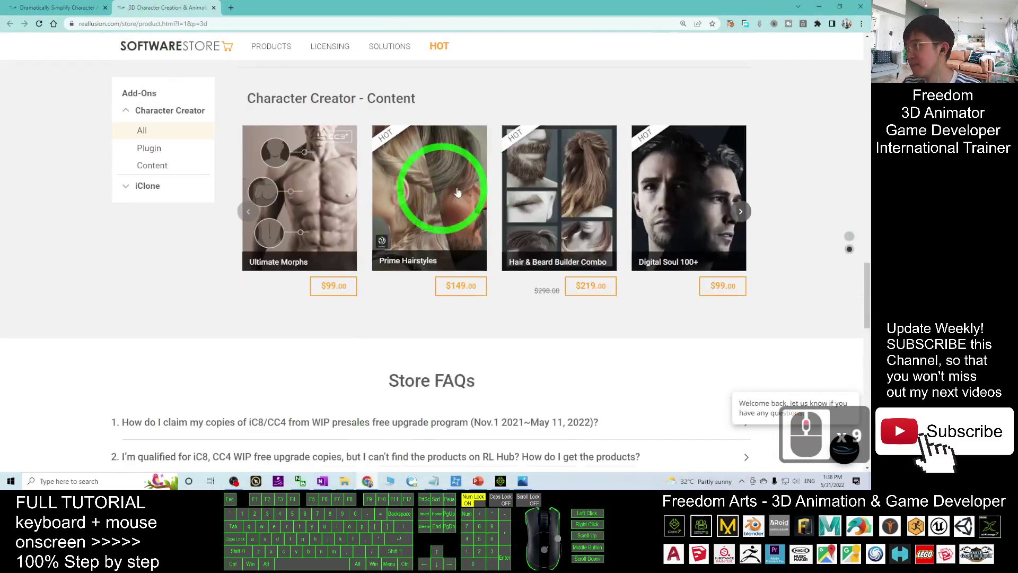
scroll(414, 212, up, 20)
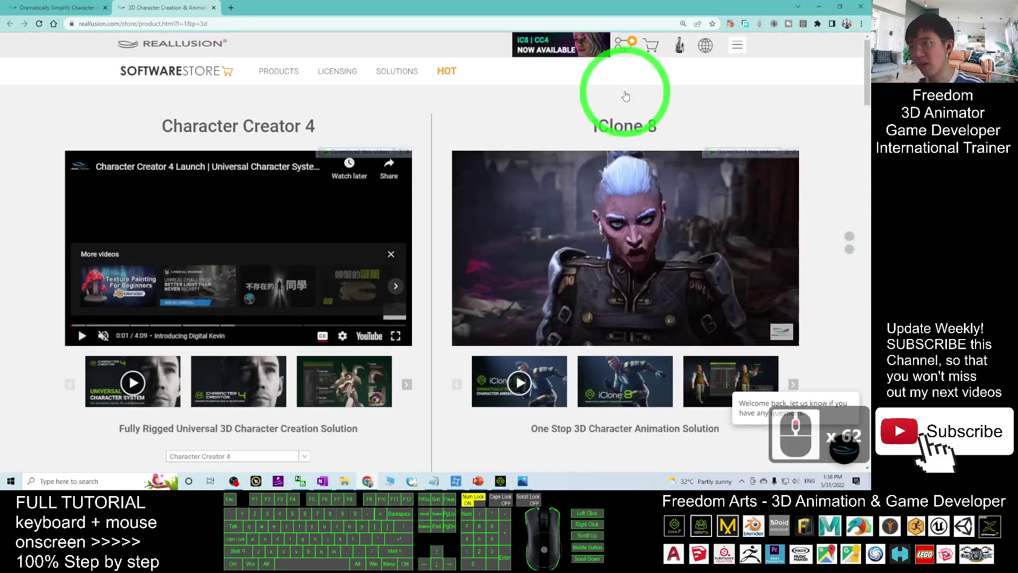
mouse_move(680, 48)
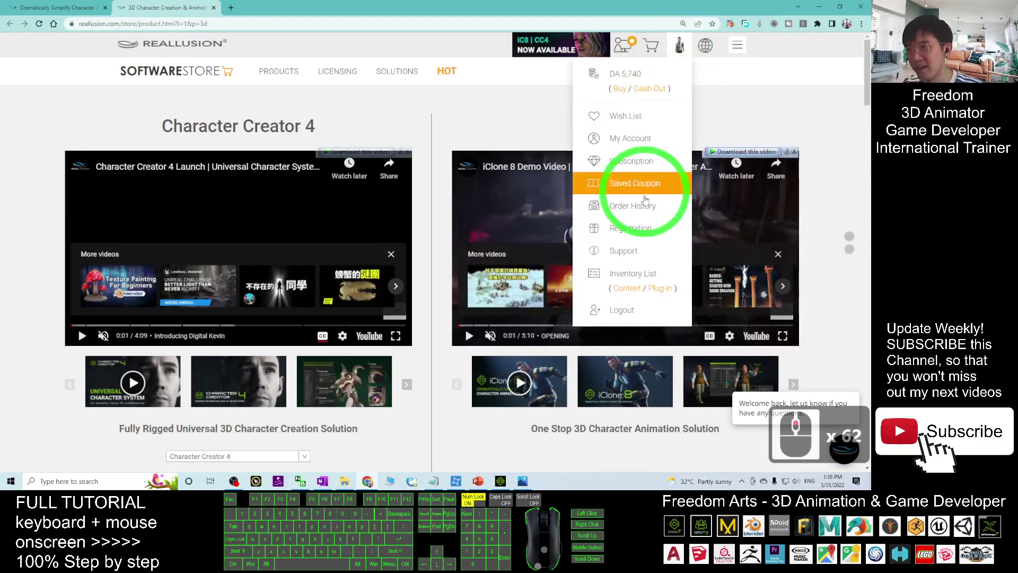
click(631, 228)
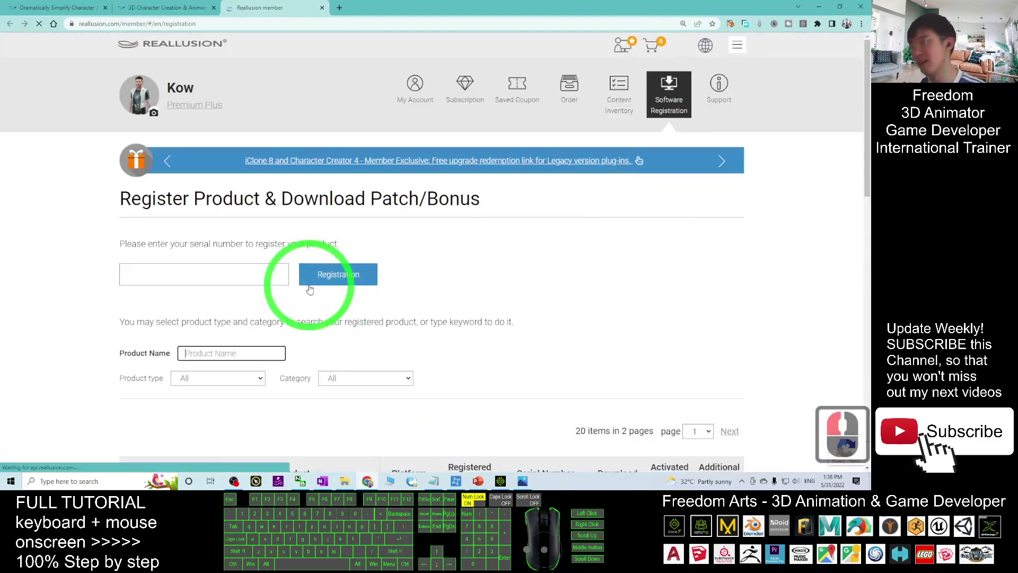
click(218, 274)
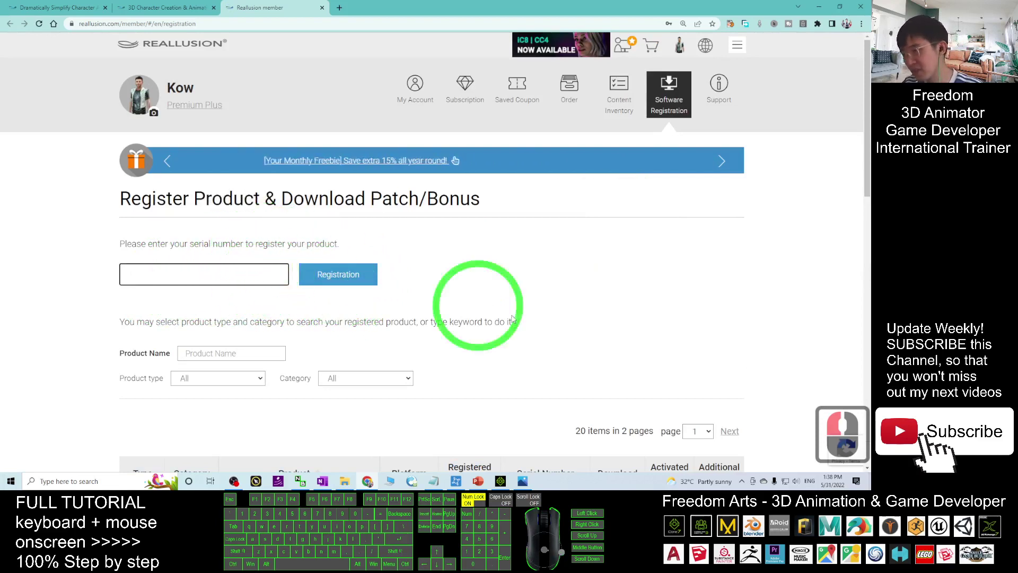
- Cross-check Reallusion Hub and the license-key slide, refocus the serial field, and advance the slides
click(456, 480)
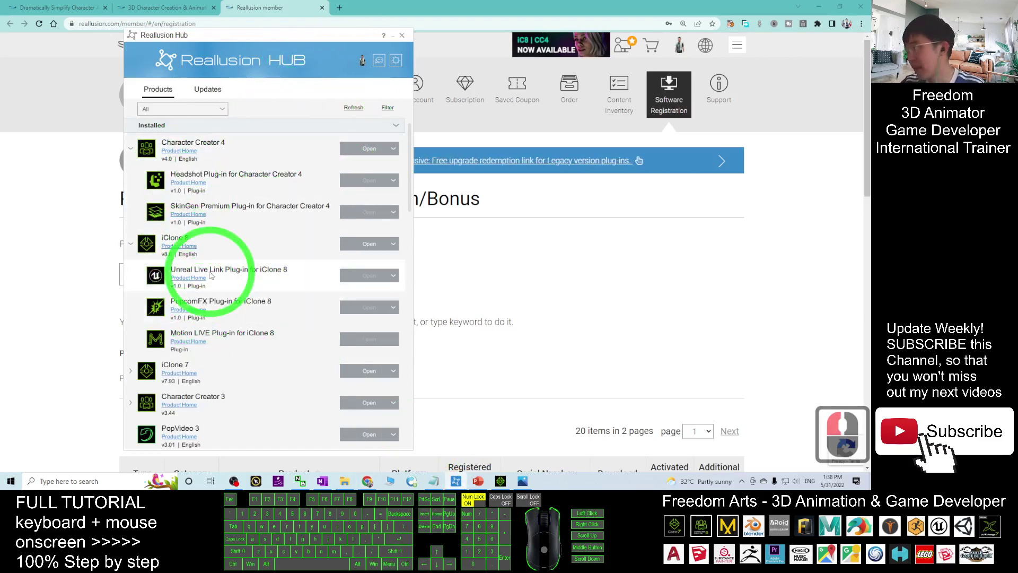
click(393, 38)
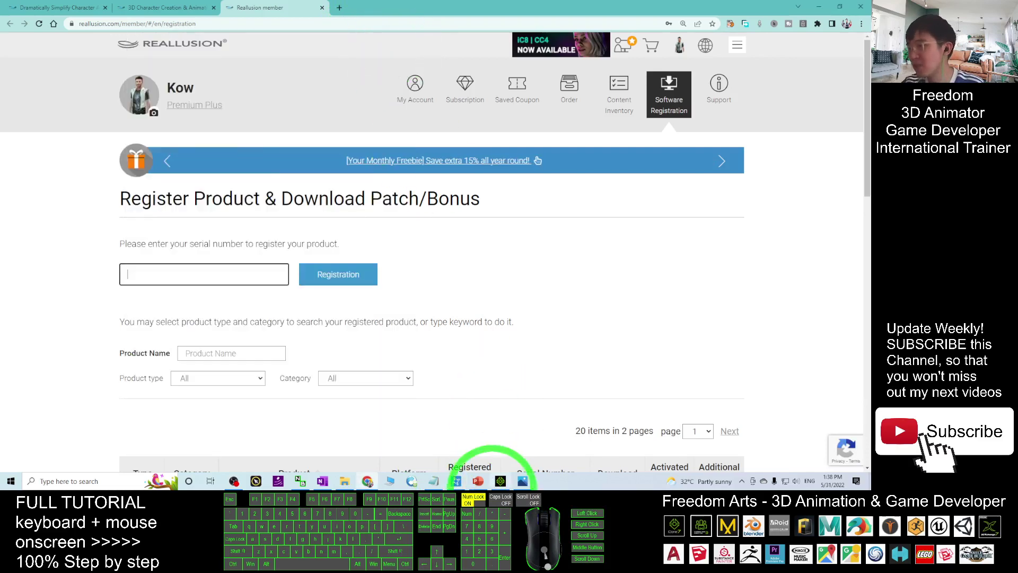
click(478, 481)
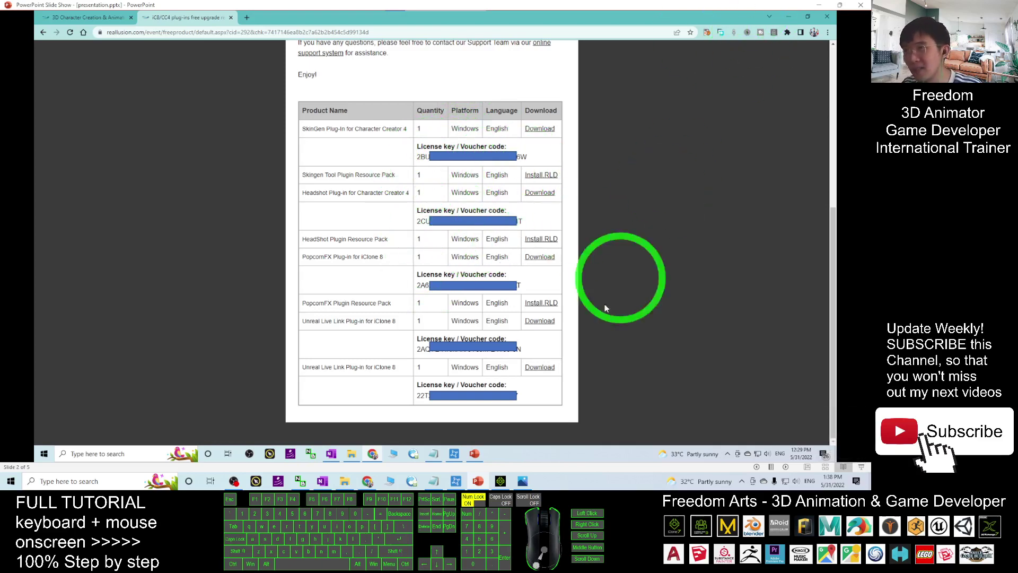
click(367, 481)
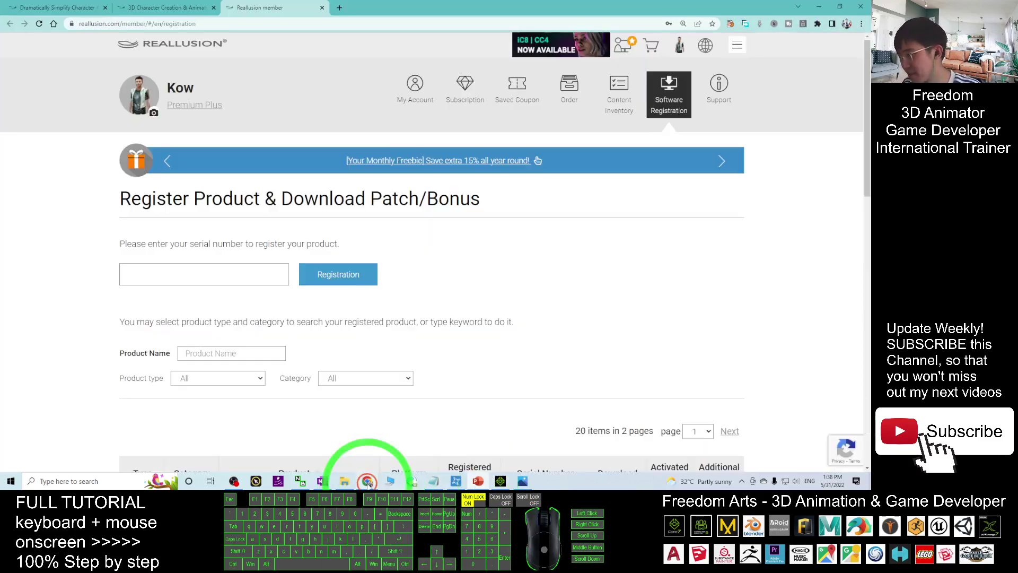
click(224, 268)
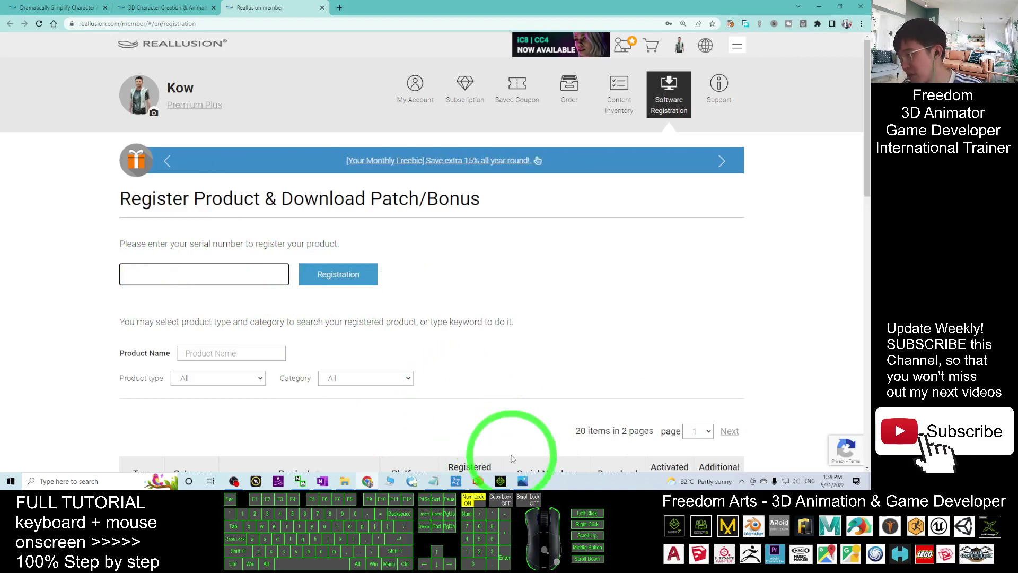
click(477, 480)
click(504, 250)
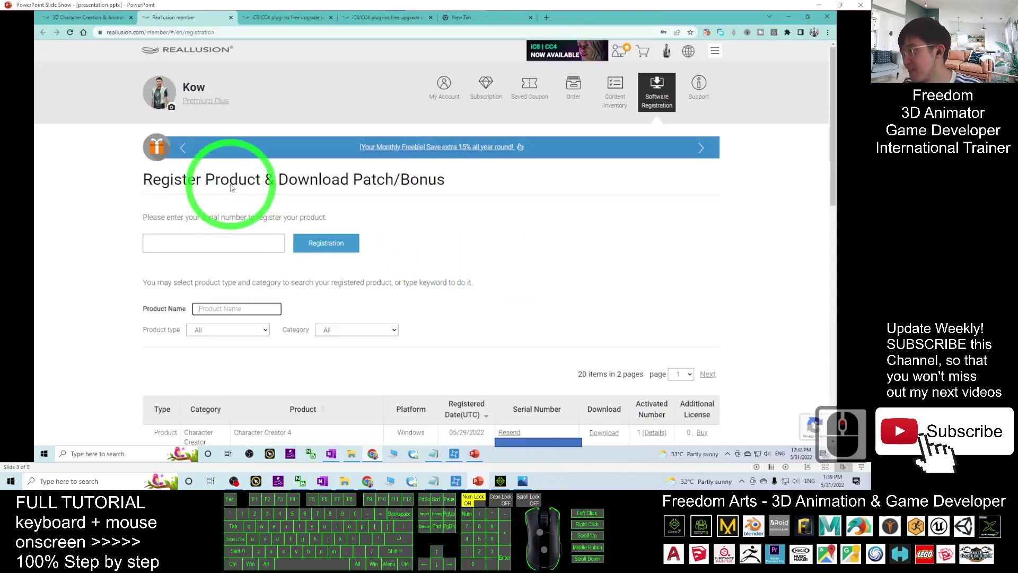
- Show the slide of registered iClone 8 and CC4 plugins, then minimize the slide show and browser
click(268, 243)
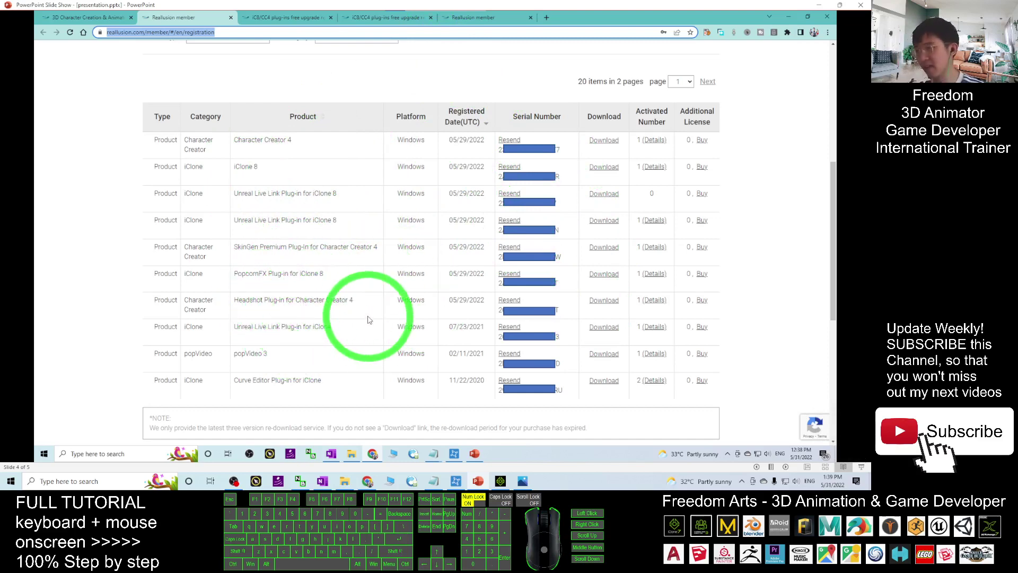
click(819, 6)
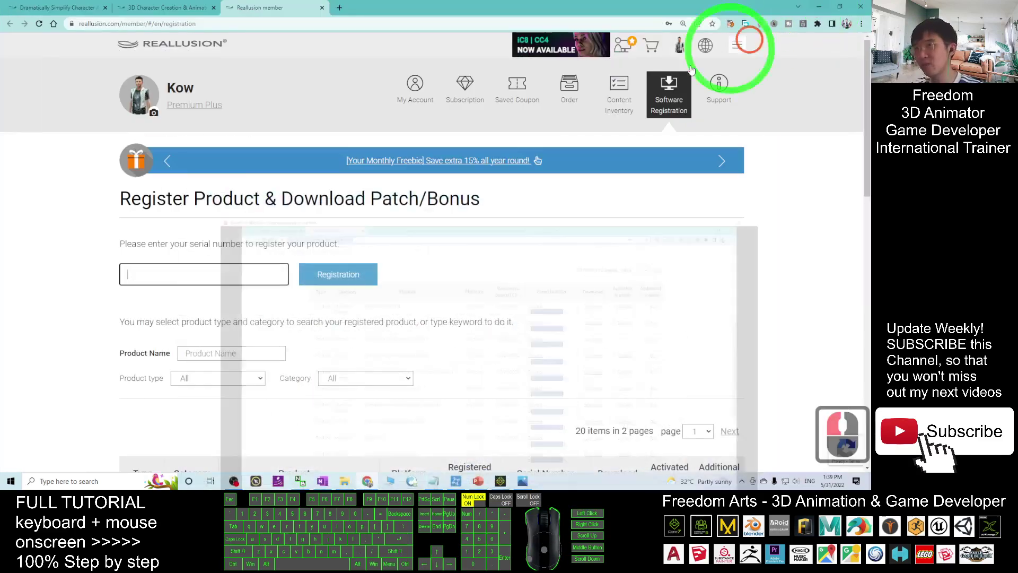
click(819, 7)
- Center Reallusion Hub, refresh it, and scroll the Installed list for Character Creator 4, iClone 8 and iClone 7
click(783, 23)
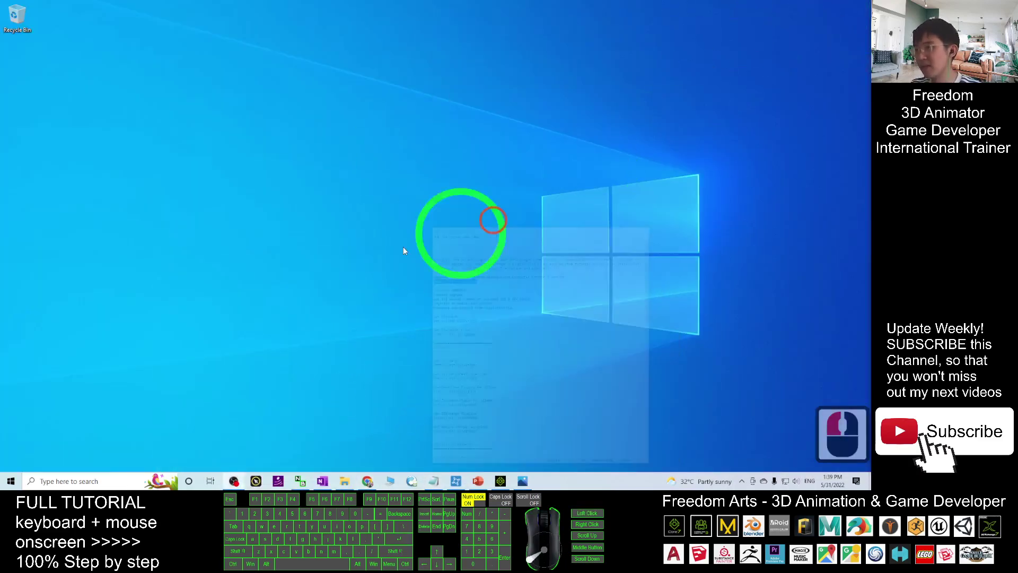
click(456, 481)
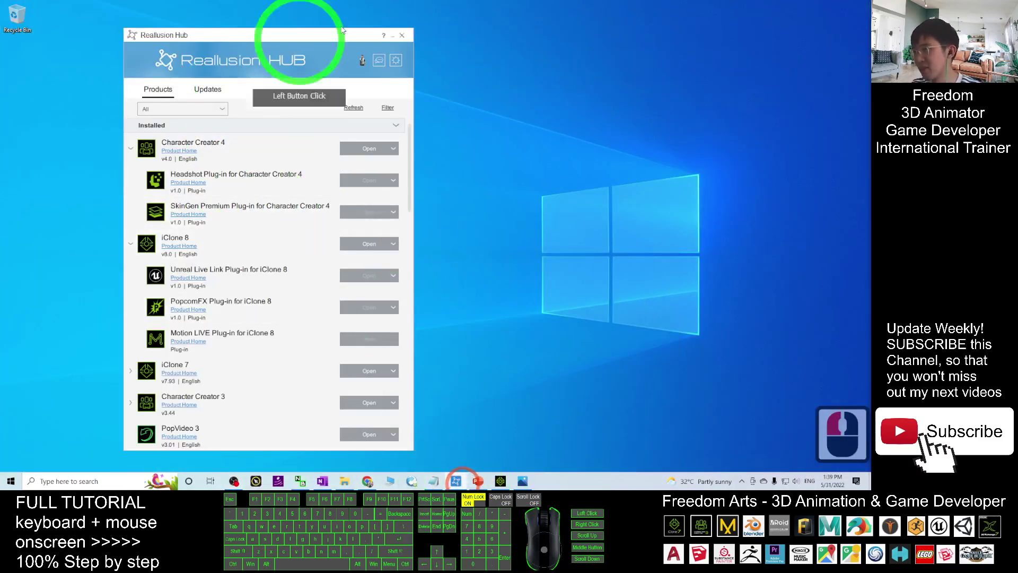
drag(352, 33, 505, 31)
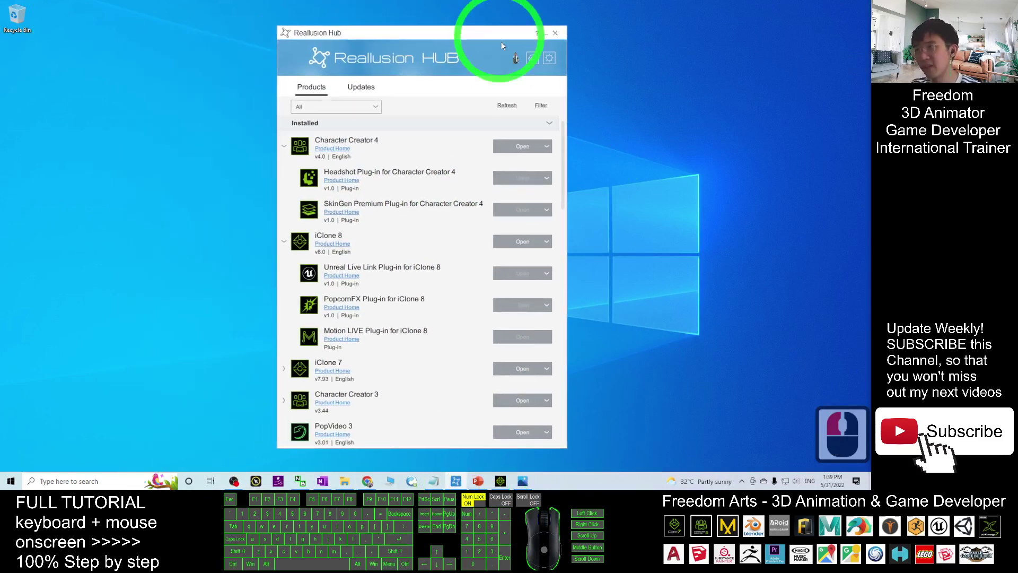
click(506, 106)
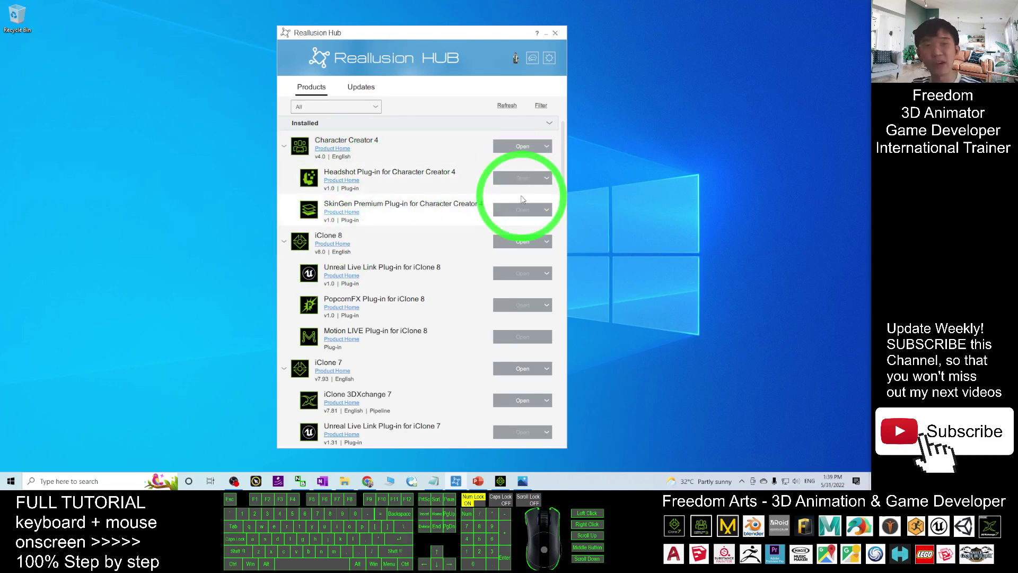
scroll(530, 205, down, 3)
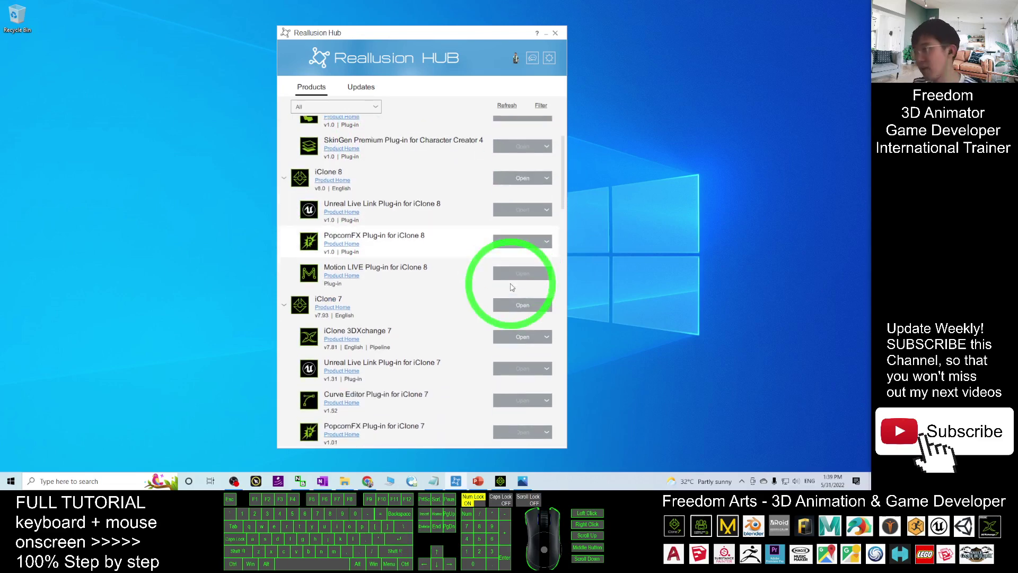
scroll(507, 284, down, 7)
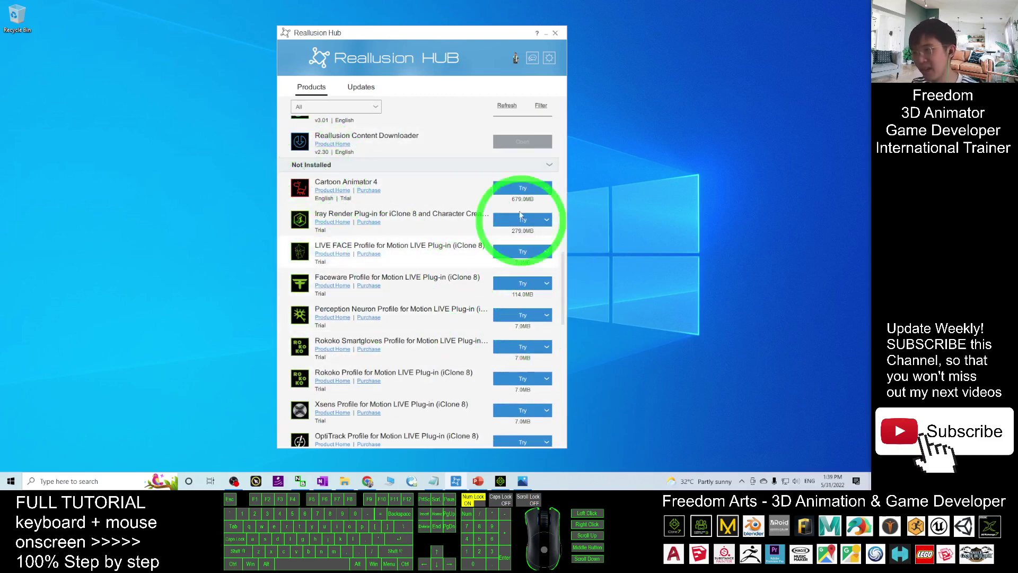
scroll(504, 222, up, 10)
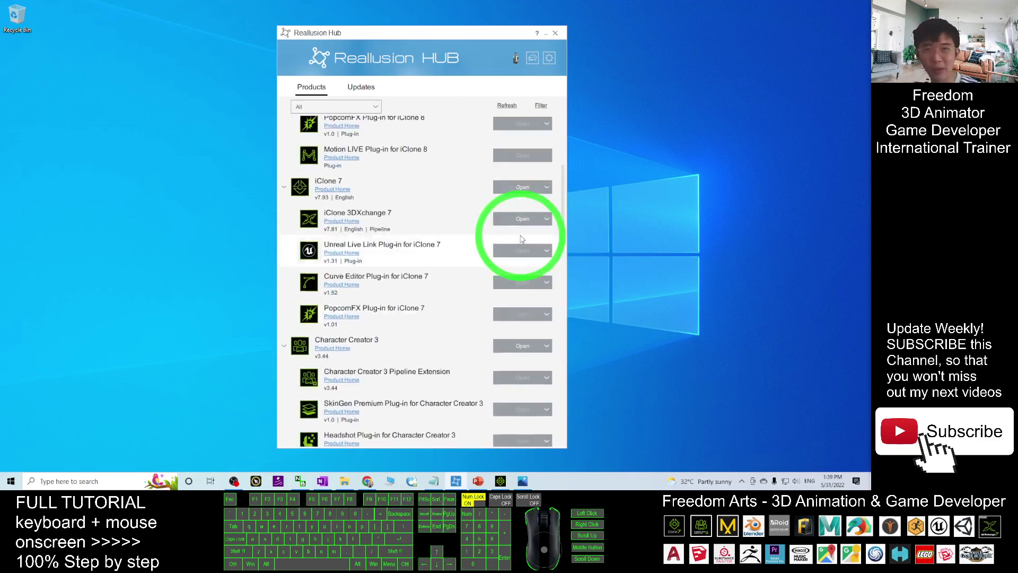
scroll(522, 239, up, 1)
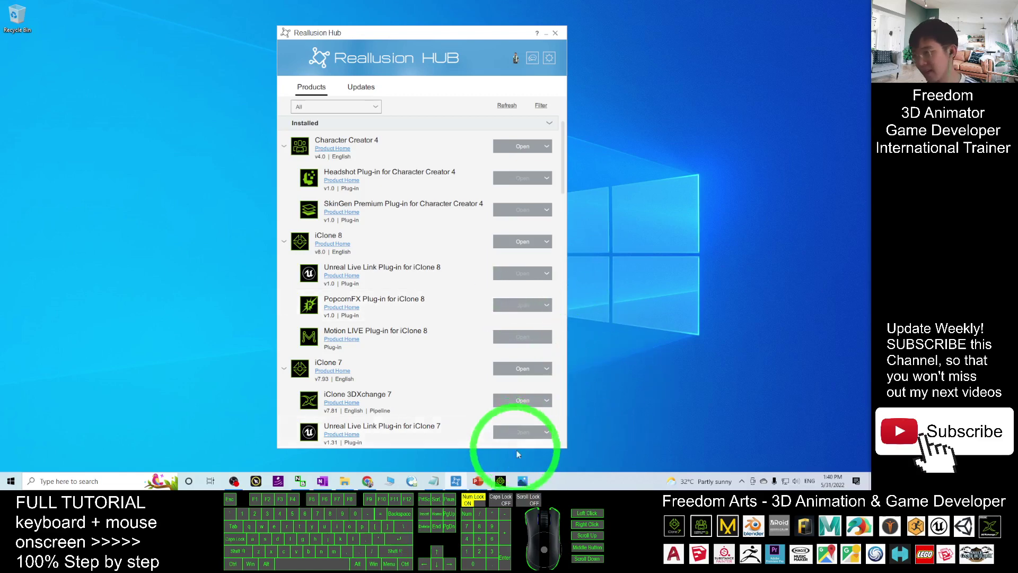
- Bring up cover.jpg in Photos showing the 'Plugin Free Upgrade IC7+CC3 → IC8+CC4' title
click(524, 480)
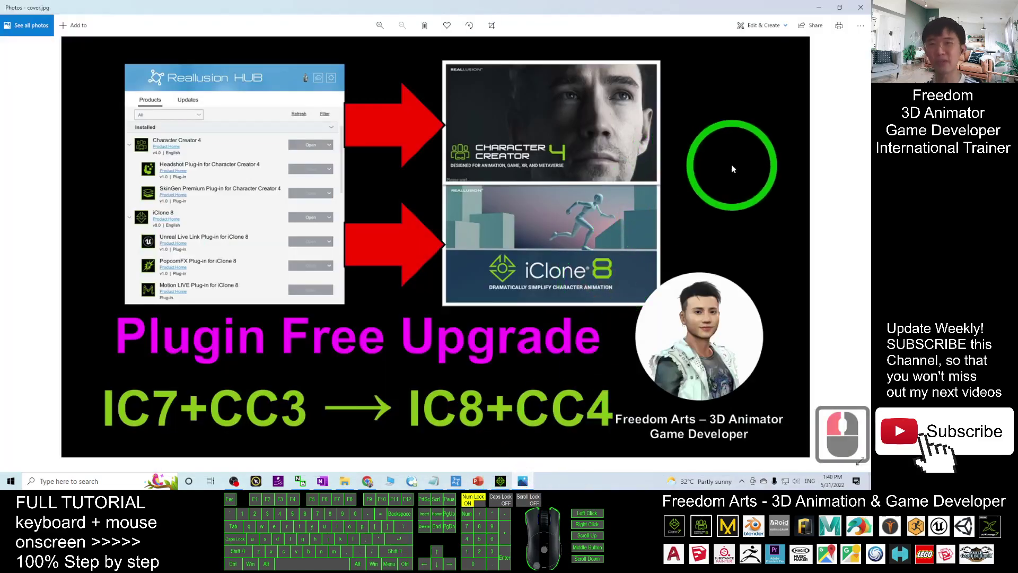